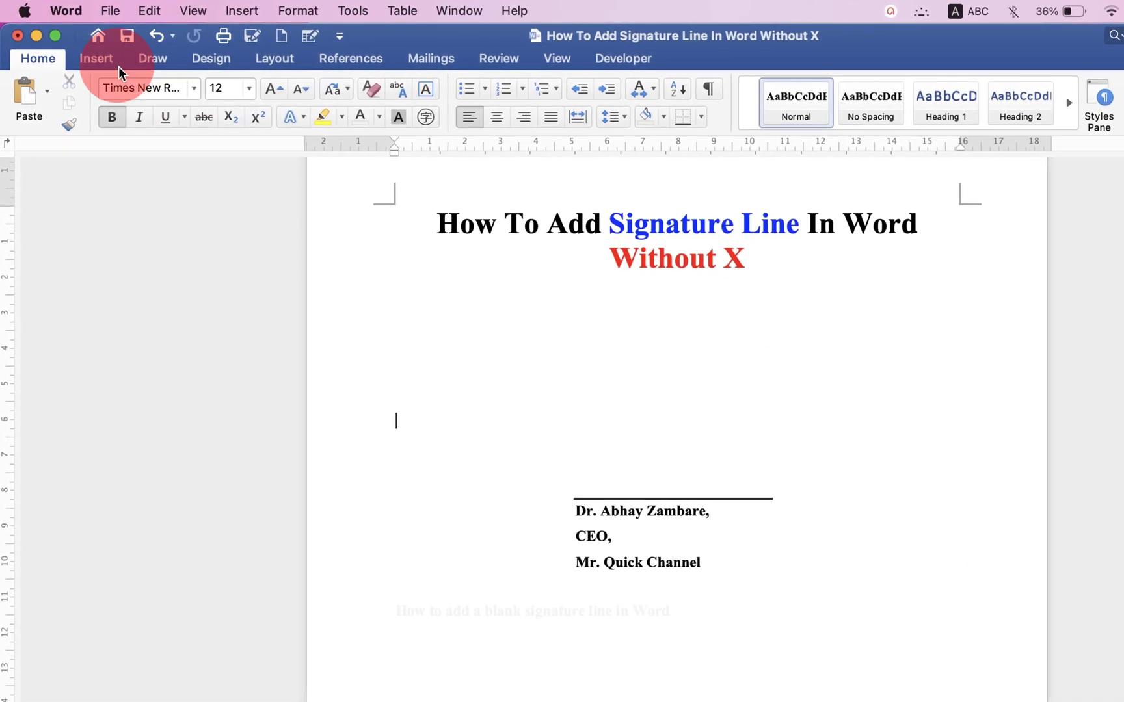
Draw a horizontal text box above the existing signature block using Insert's Draw Text Box
{"action": "left_click", "coordinate": [109, 62]}
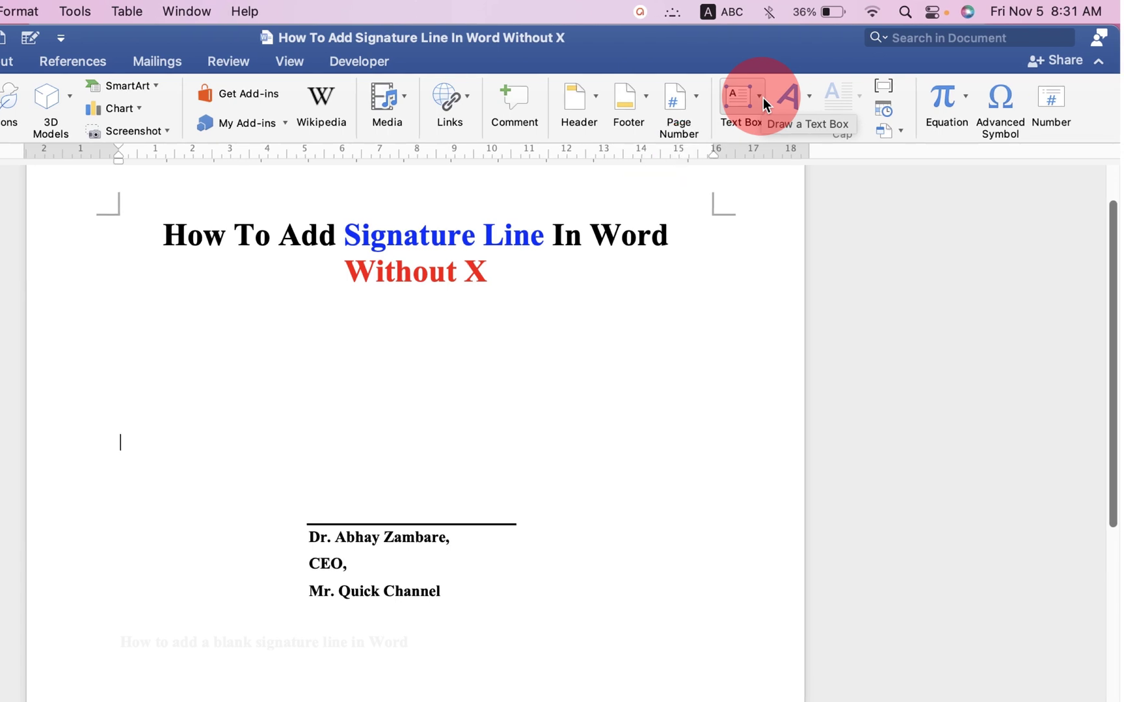
{"action": "left_click", "coordinate": [760, 98]}
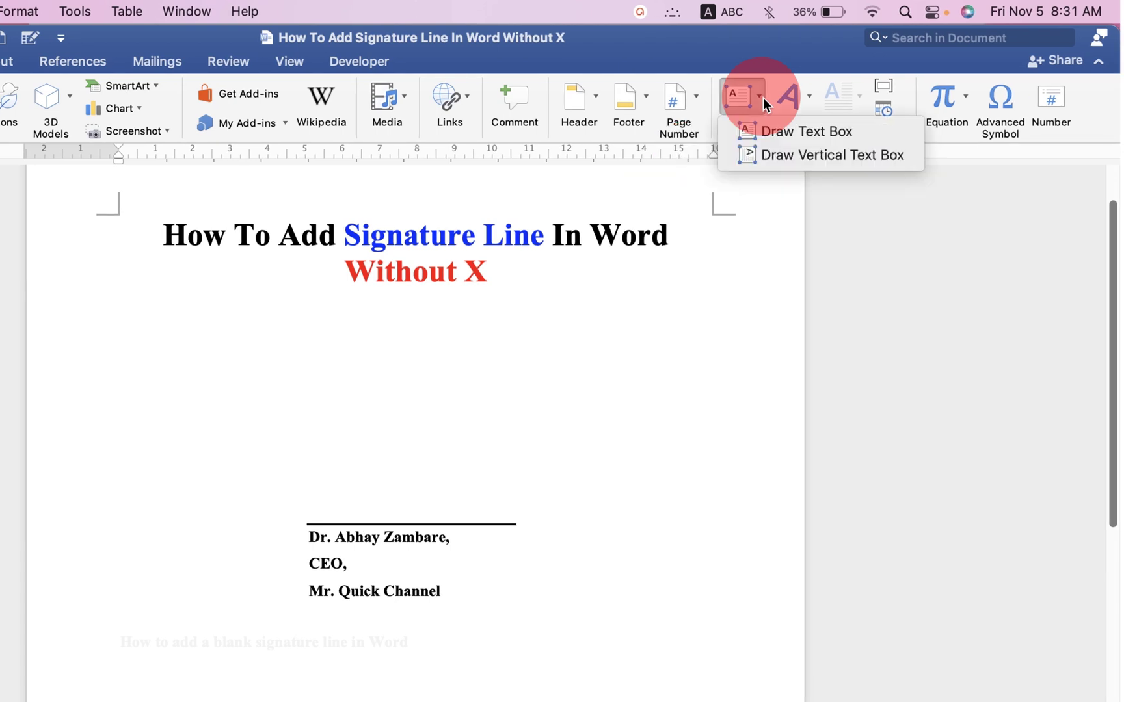
{"action": "left_click", "coordinate": [787, 139]}
{"action": "mouse_move", "coordinate": [273, 342]}
{"action": "left_mouse_down"}
{"action": "mouse_move", "coordinate": [488, 400]}
{"action": "mouse_move", "coordinate": [578, 441]}
{"action": "left_mouse_up"}
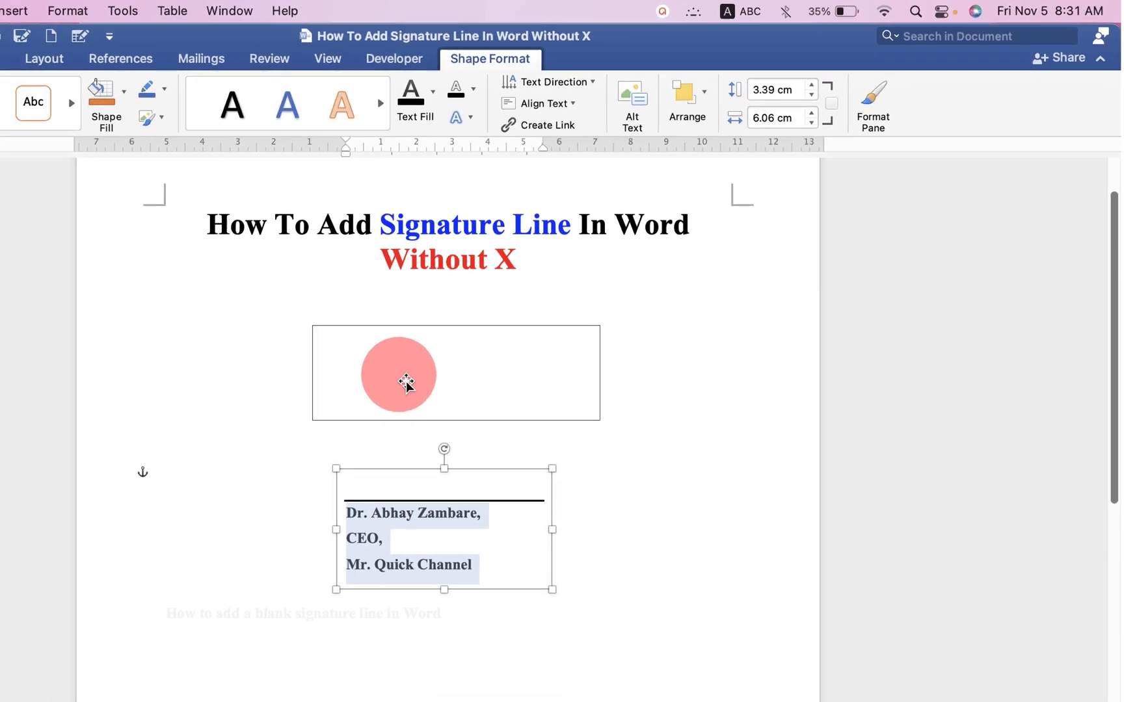
Paste the name, CEO title and channel lines into the new empty text box
{"action": "left_click", "coordinate": [407, 383]}
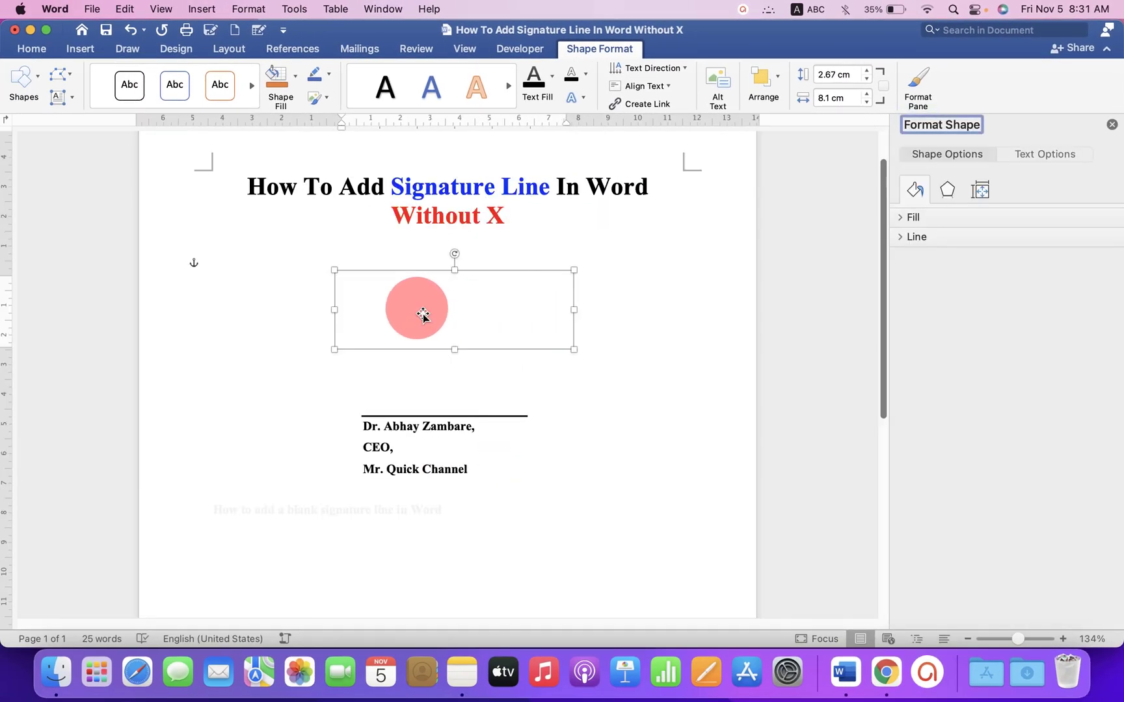
{"action": "right_click", "coordinate": [423, 317]}
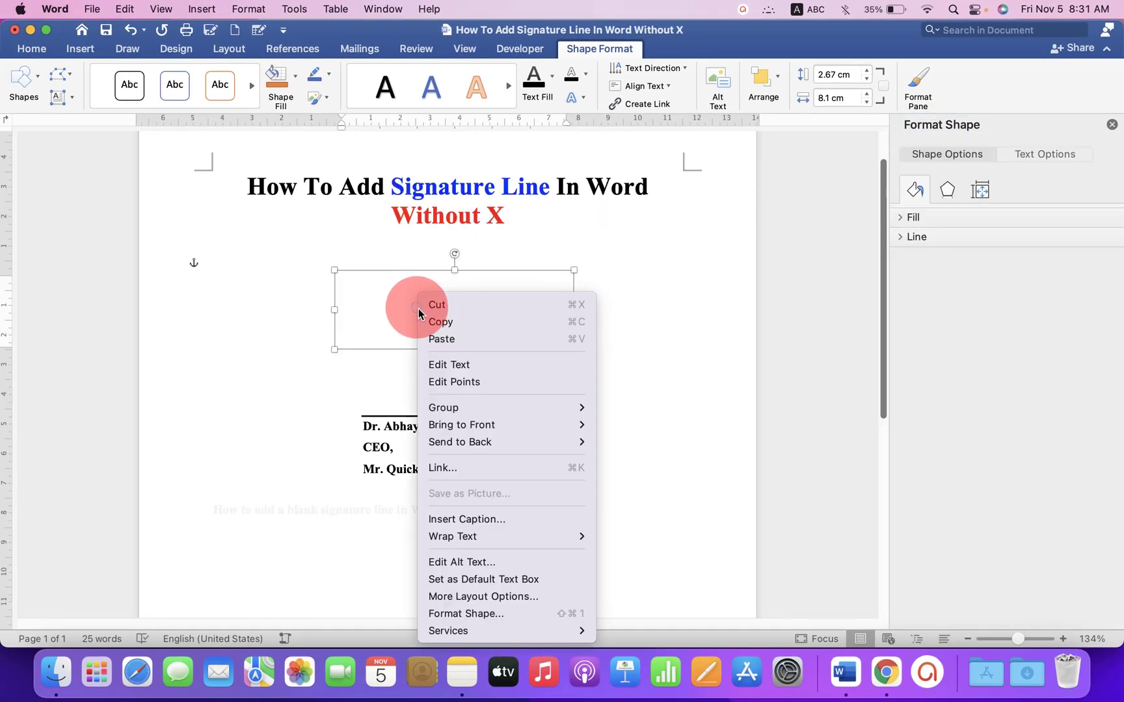
{"action": "left_click", "coordinate": [445, 340]}
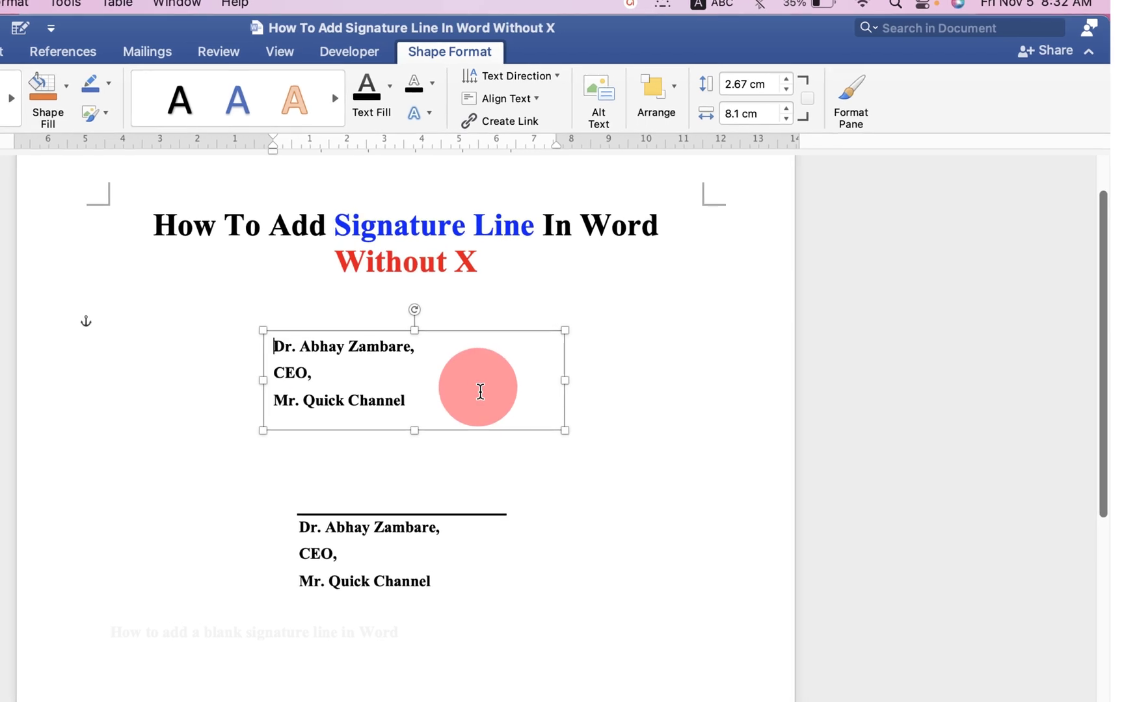
{"action": "type", "text": "________"}
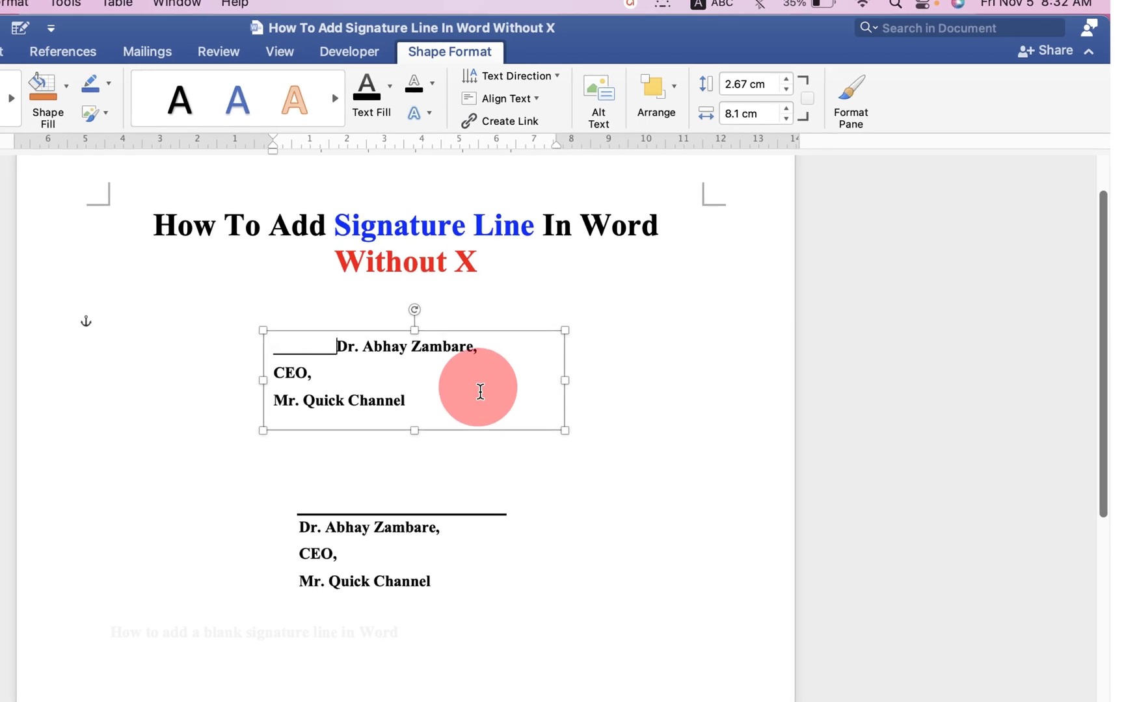
{"action": "type", "text": "___________"}
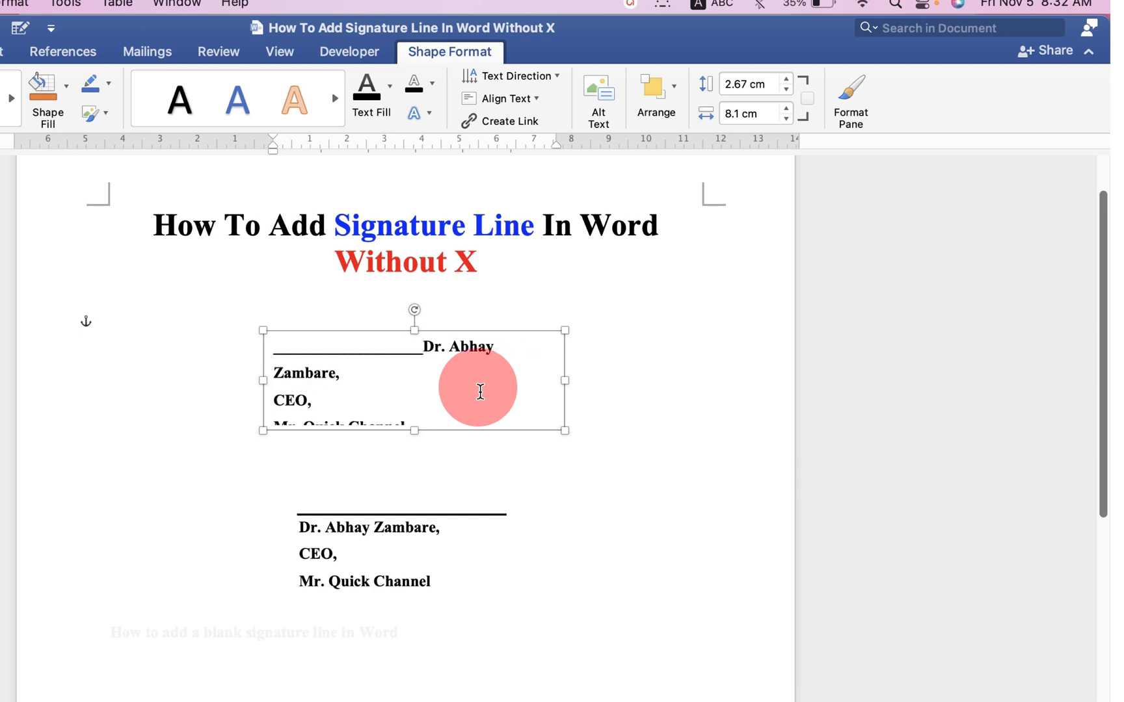
{"action": "type", "text": "_"}
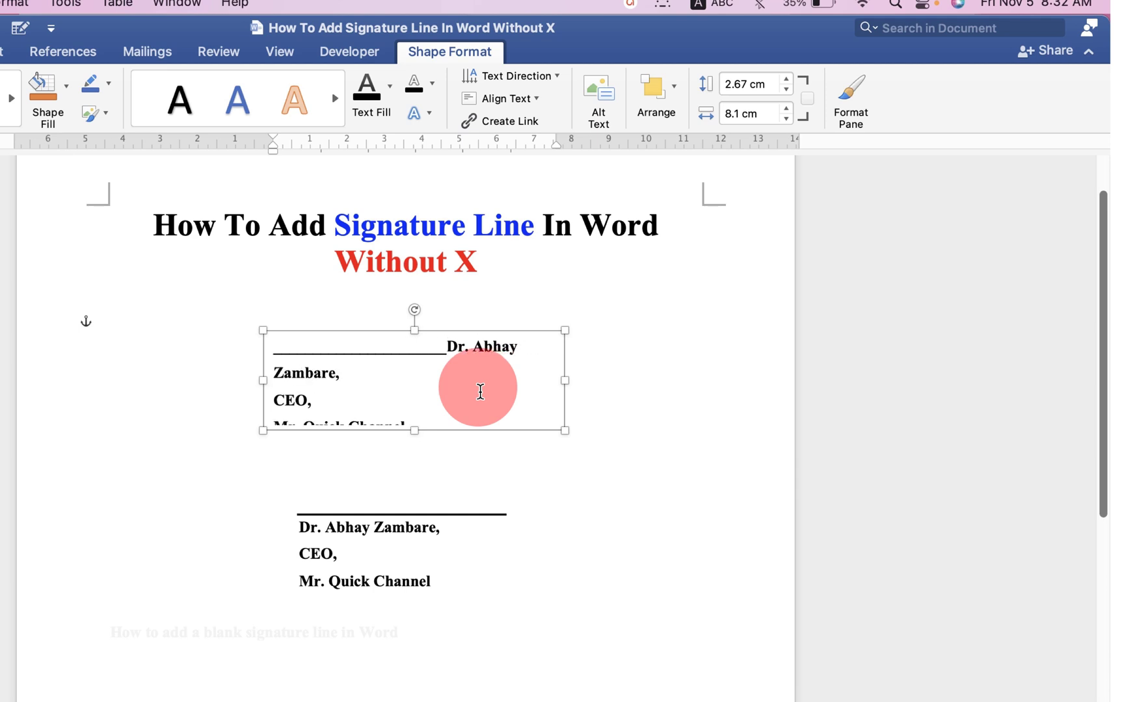
{"action": "type", "text": "______"}
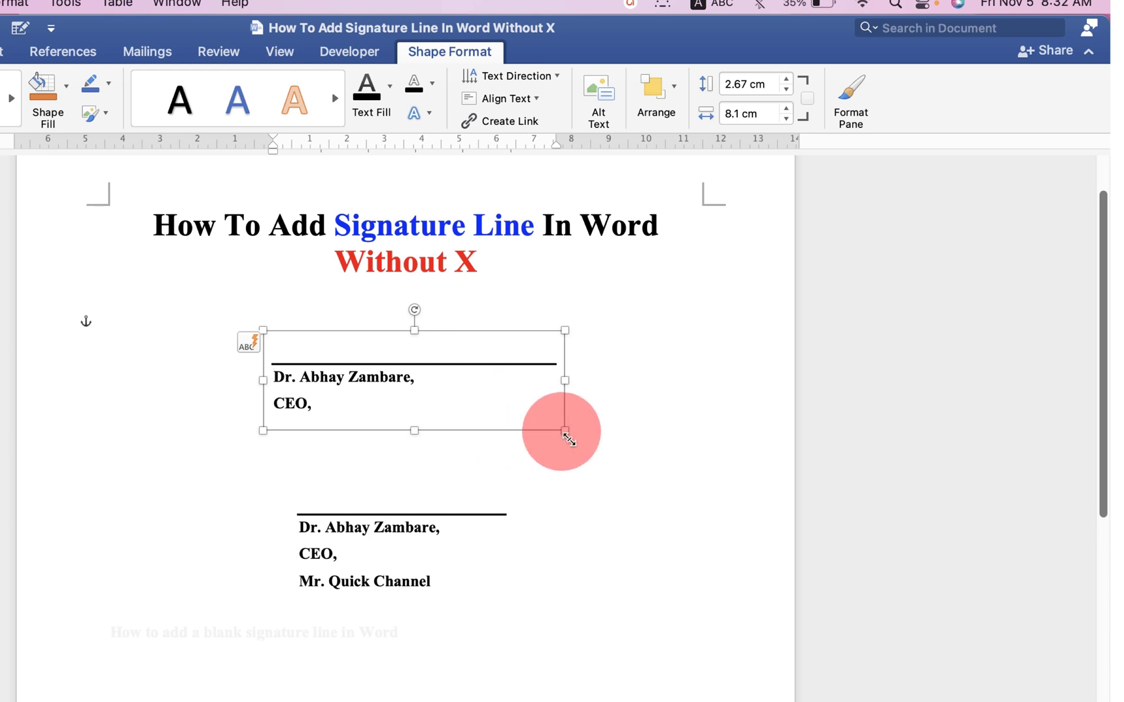
Stretch the text box taller so the signature line, name, CEO and channel lines all fit
{"action": "left_click_drag", "start_coordinate": [565, 430], "coordinate": [565, 456]}
{"action": "left_click", "coordinate": [723, 540]}
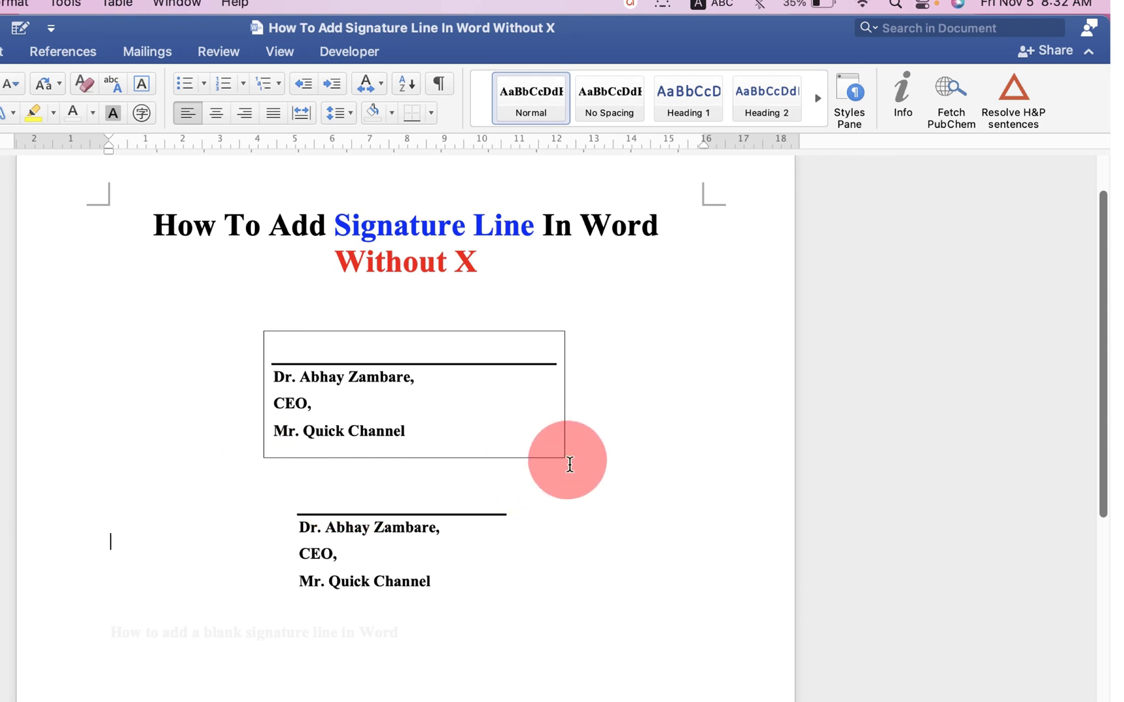
Set the signature text box's outline to No line in Format Shape
{"action": "left_click", "coordinate": [412, 340]}
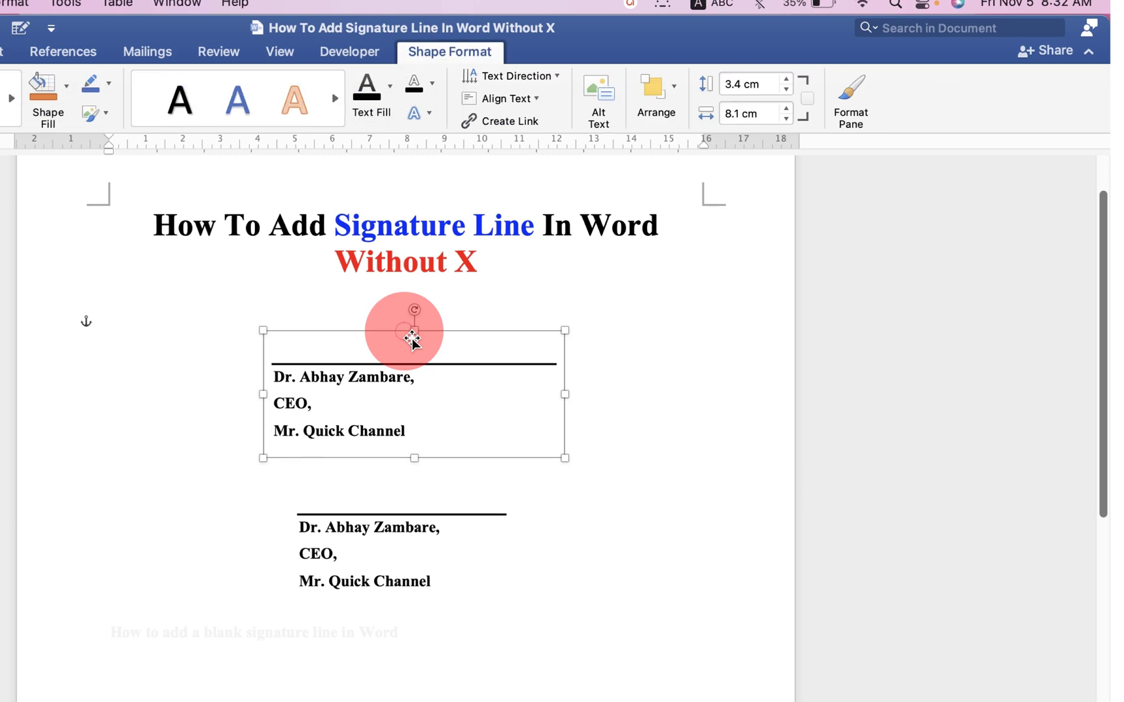
{"action": "right_click", "coordinate": [531, 296]}
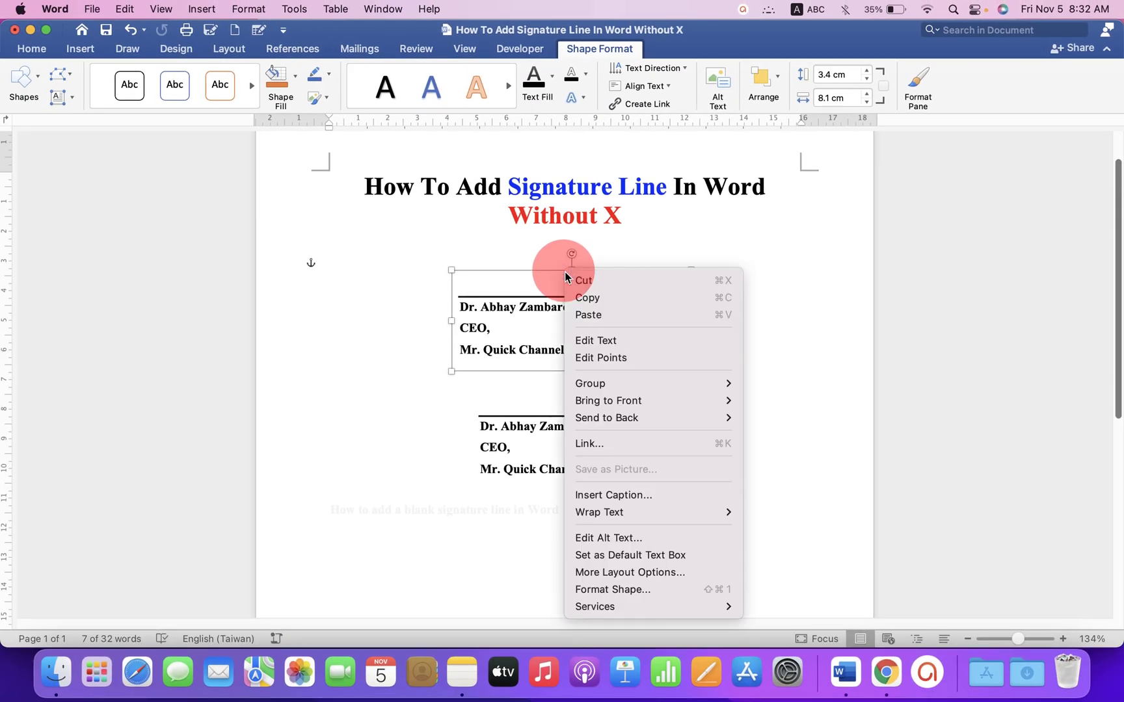
{"action": "left_click", "coordinate": [613, 589]}
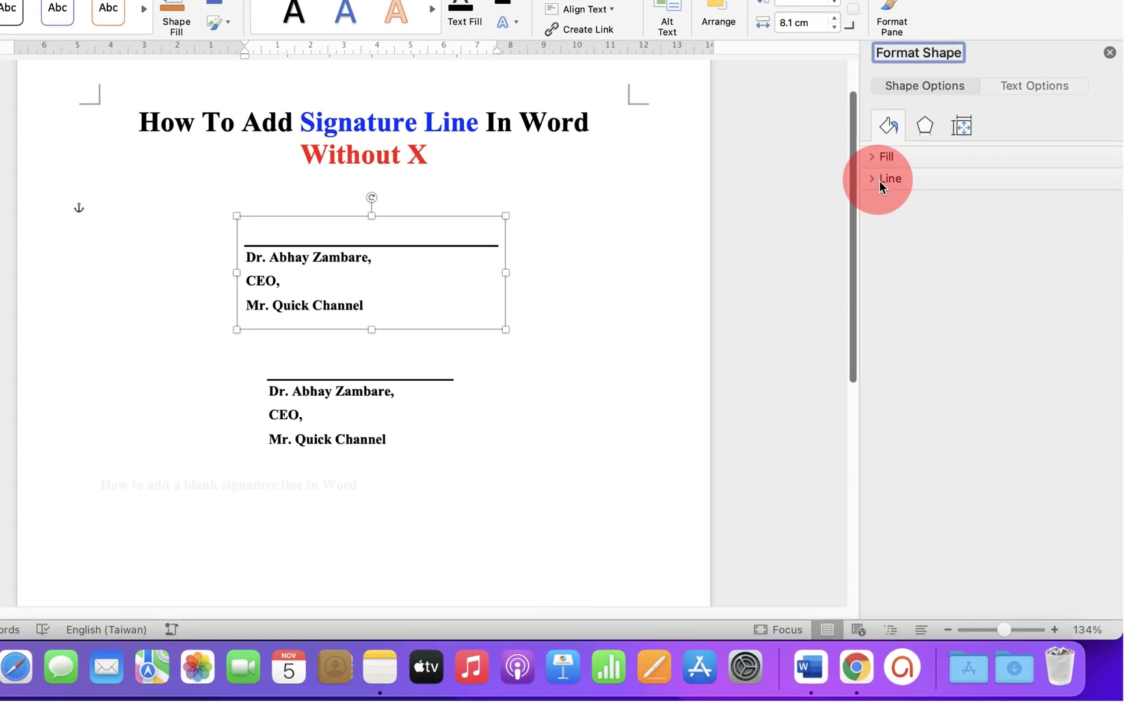
{"action": "left_click", "coordinate": [875, 171]}
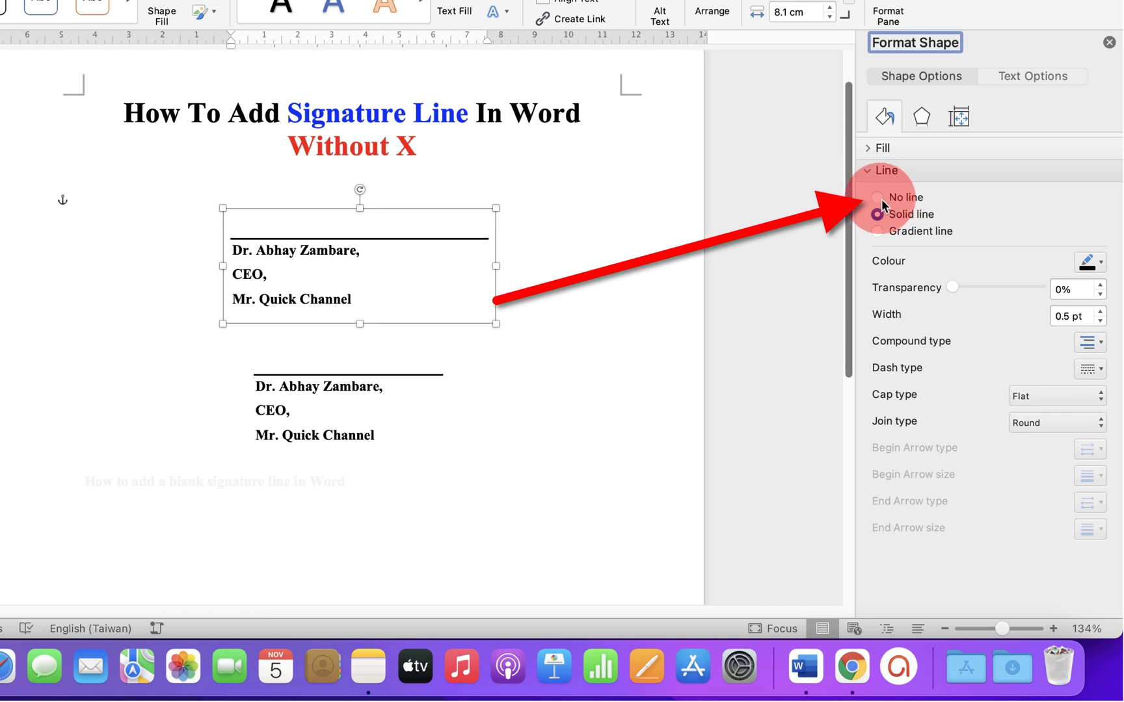
{"action": "left_click", "coordinate": [879, 198]}
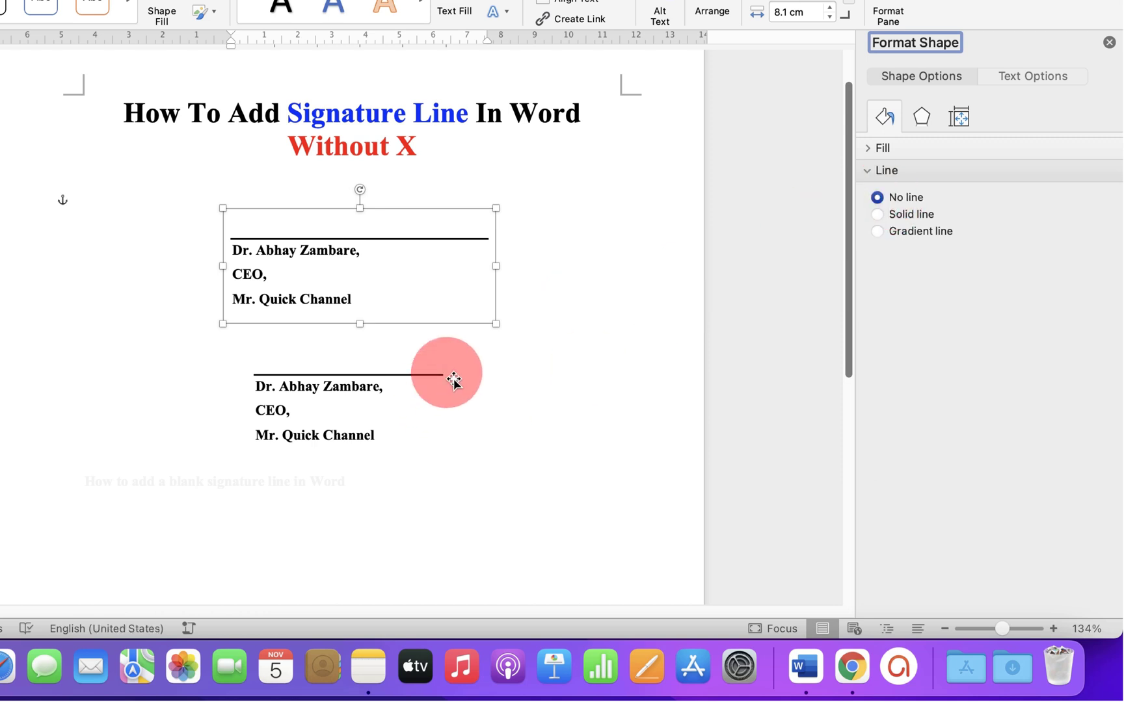
Shift the borderless signature box to the right and close the Format Shape pane
{"action": "left_click", "coordinate": [470, 351]}
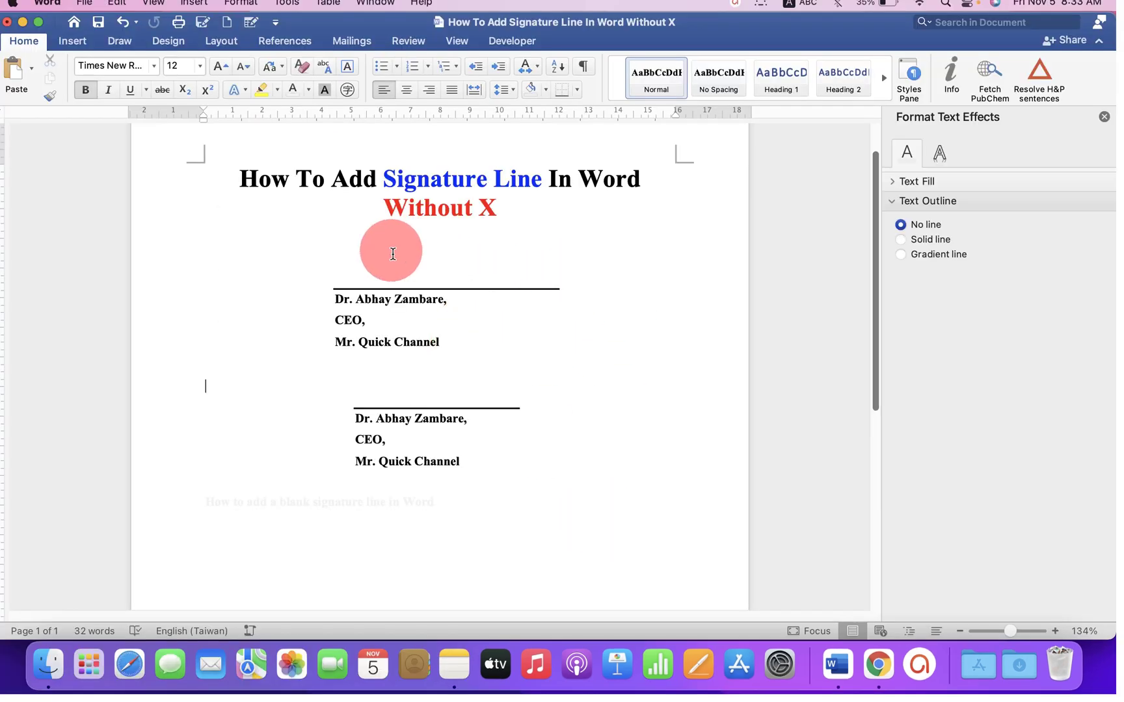
{"action": "left_click", "coordinate": [422, 354]}
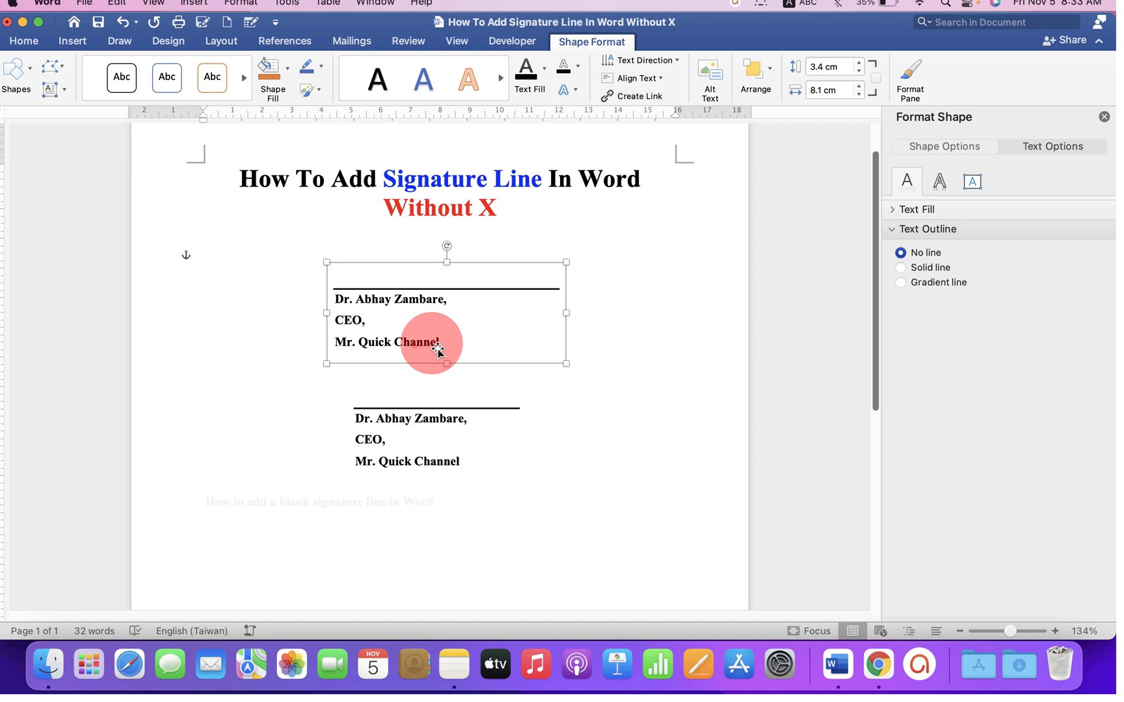
{"action": "mouse_move", "coordinate": [444, 338]}
{"action": "left_mouse_down"}
{"action": "mouse_move", "coordinate": [604, 335]}
{"action": "mouse_move", "coordinate": [550, 342]}
{"action": "mouse_move", "coordinate": [671, 362]}
{"action": "mouse_move", "coordinate": [522, 350]}
{"action": "left_mouse_up"}
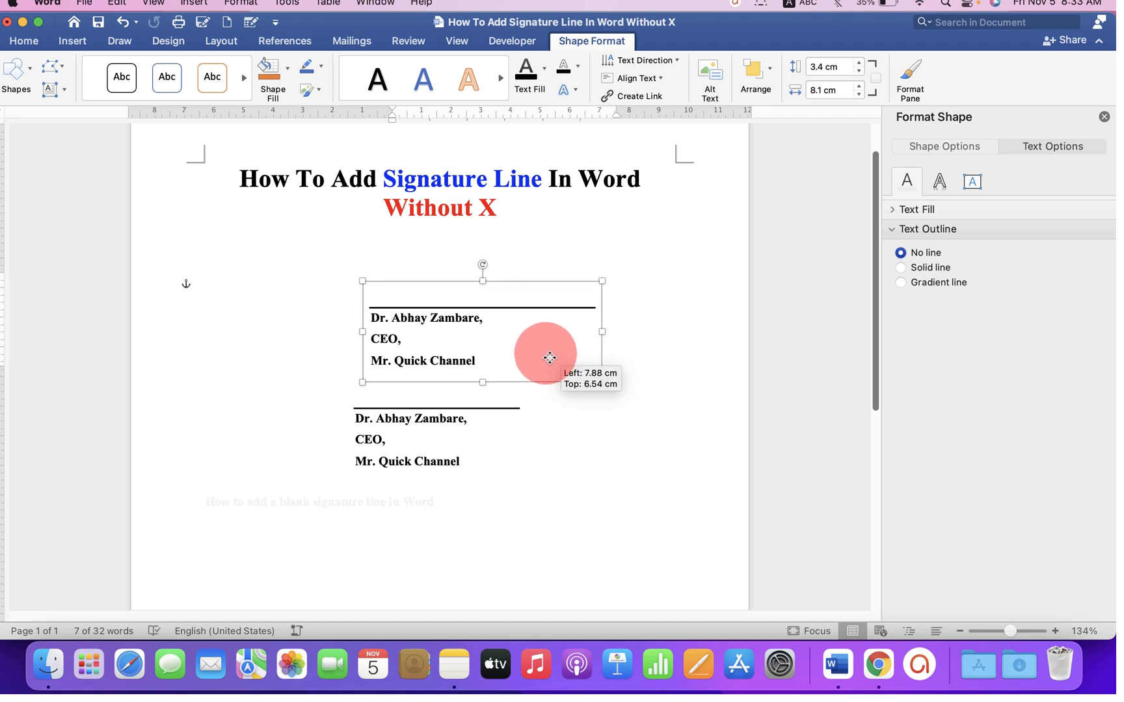
{"action": "left_click", "coordinate": [1104, 117]}
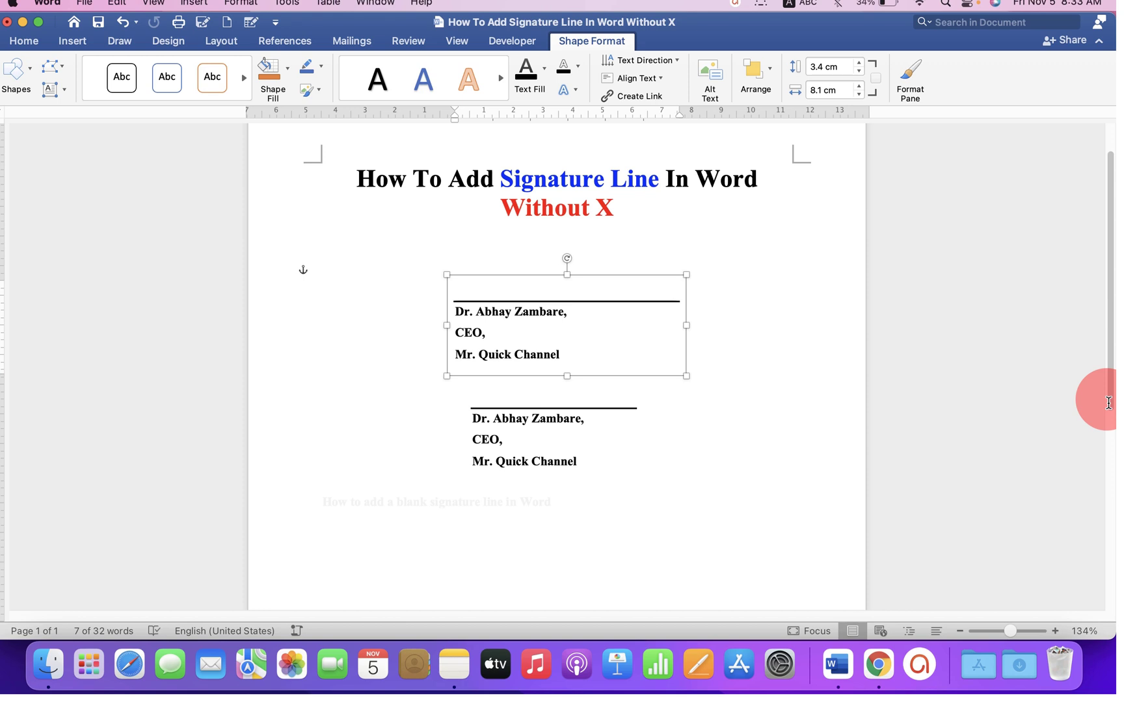
{"action": "left_click", "coordinate": [821, 465]}
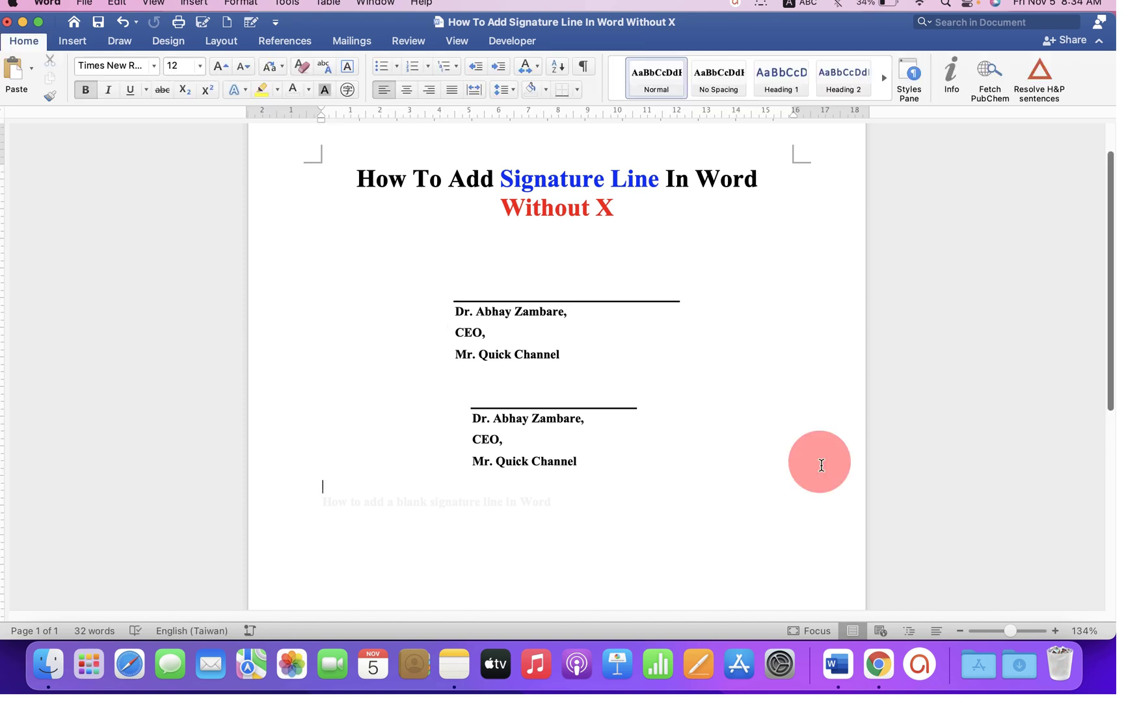